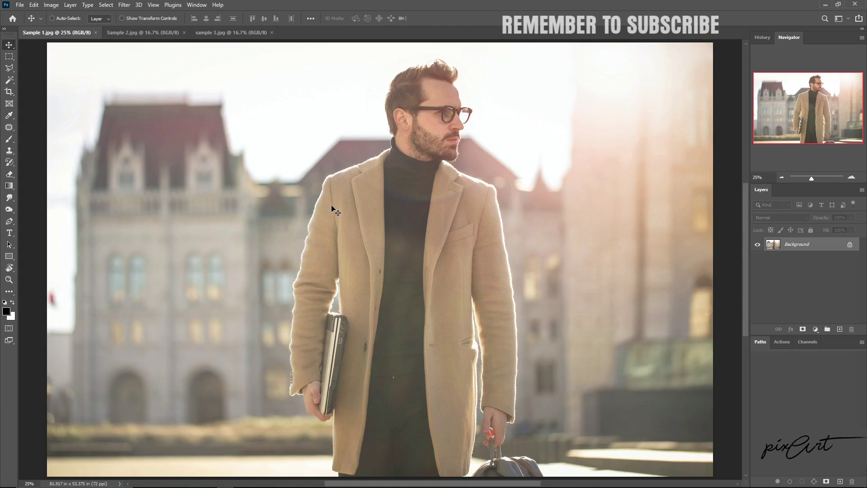
- Fit the whole Sample 1 portrait in the window
key("ctrl+0")
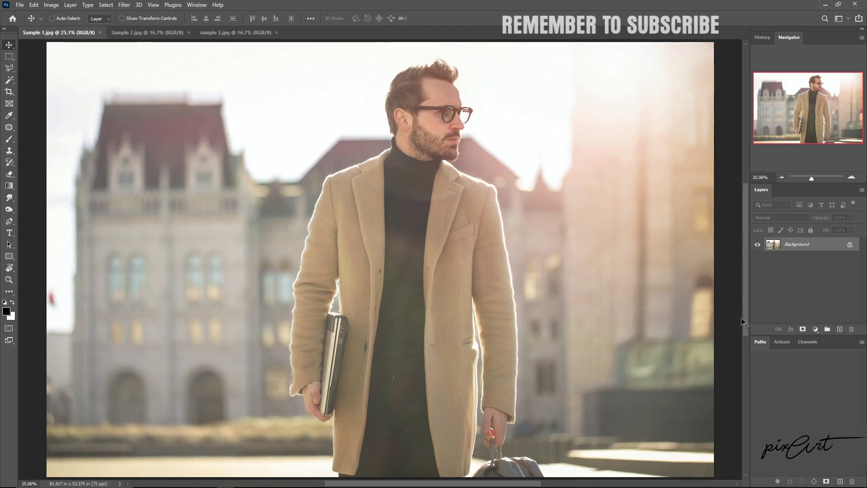
- Add a Hue/Saturation adjustment layer to Sample 1 in Color Burn blend mode
left_click(817, 330)
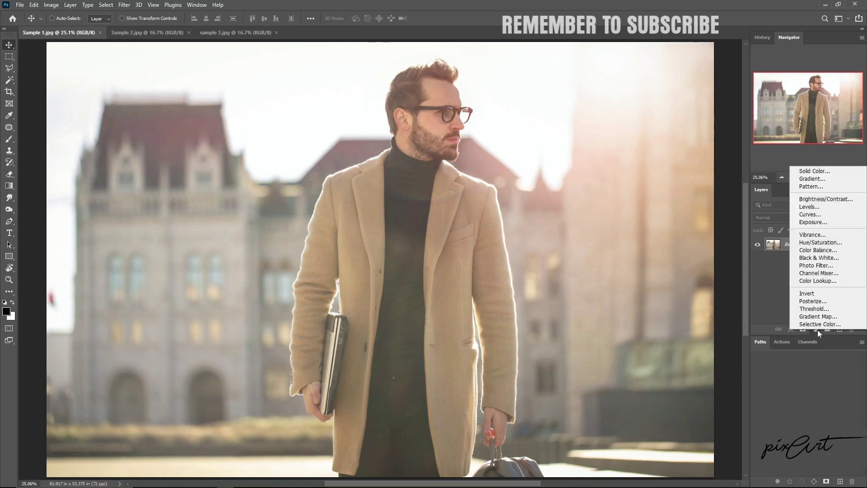
left_click(817, 243)
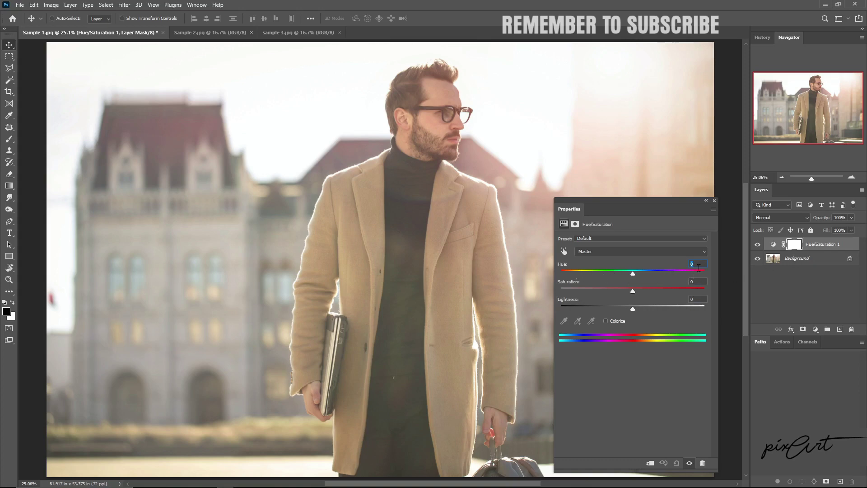
left_click(794, 221)
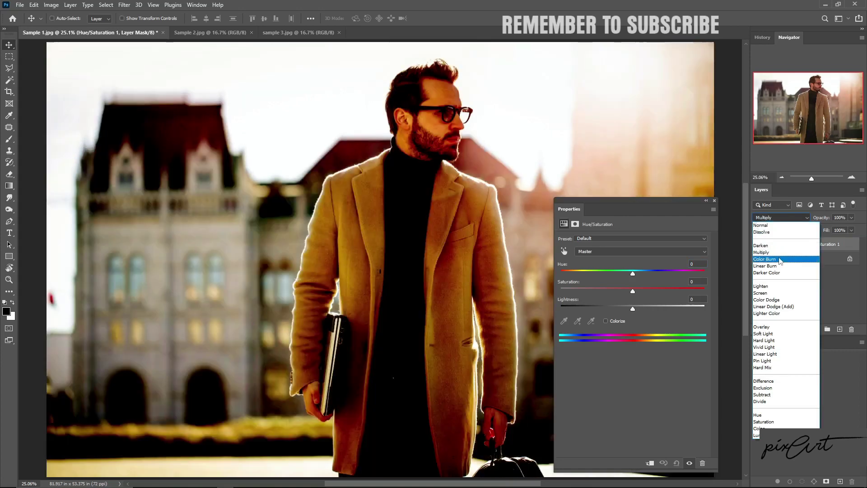
left_click(779, 260)
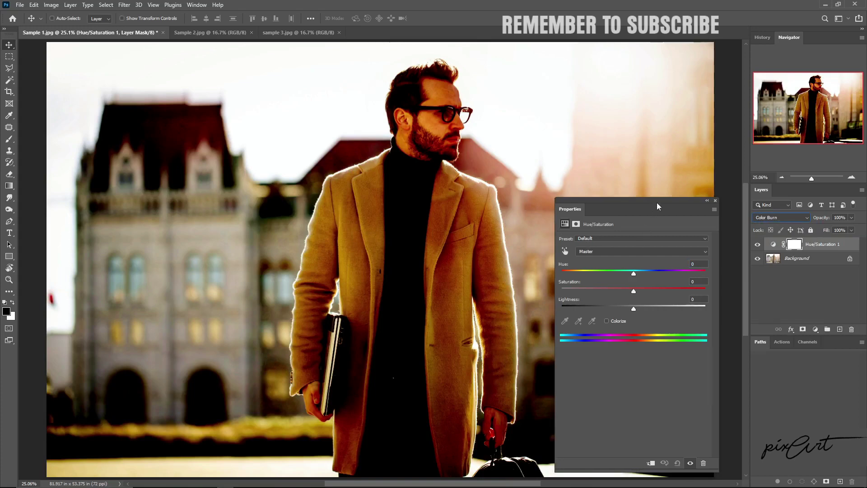
left_click_drag(655, 203, 676, 203)
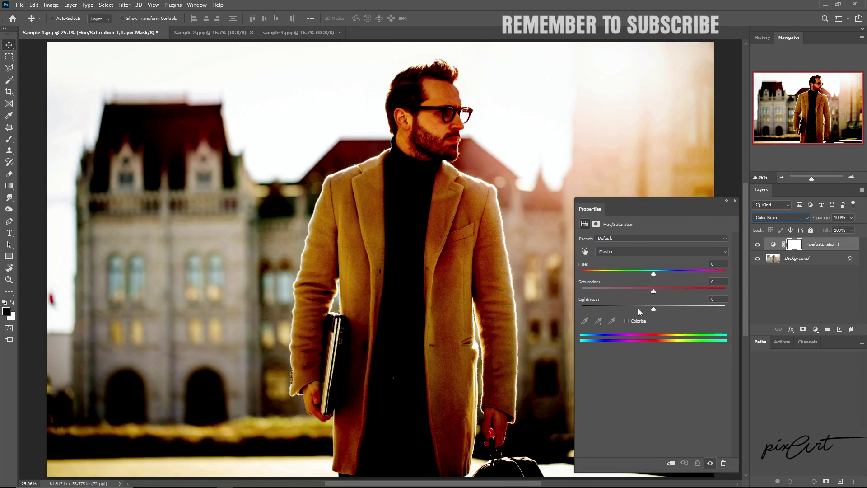
- Try lowering the Hue/Saturation layer's opacity, then restore it to 100%
left_click(852, 218)
left_click_drag(852, 230, 815, 233)
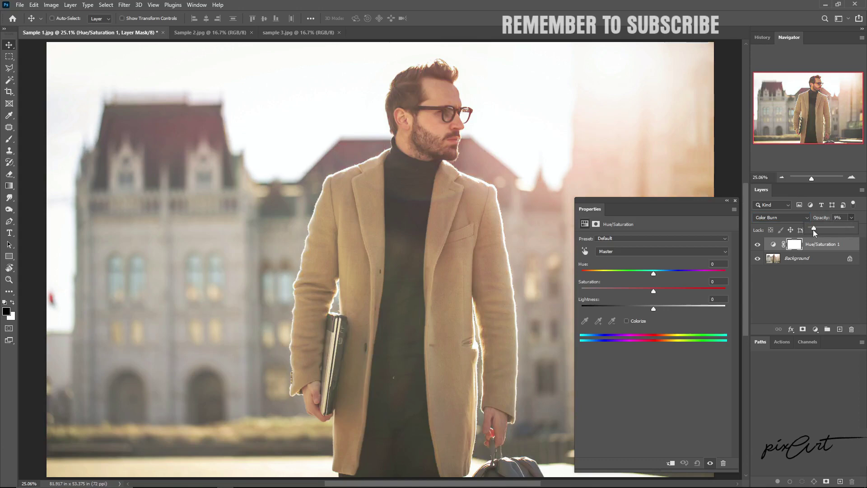
left_click_drag(813, 230, 829, 229)
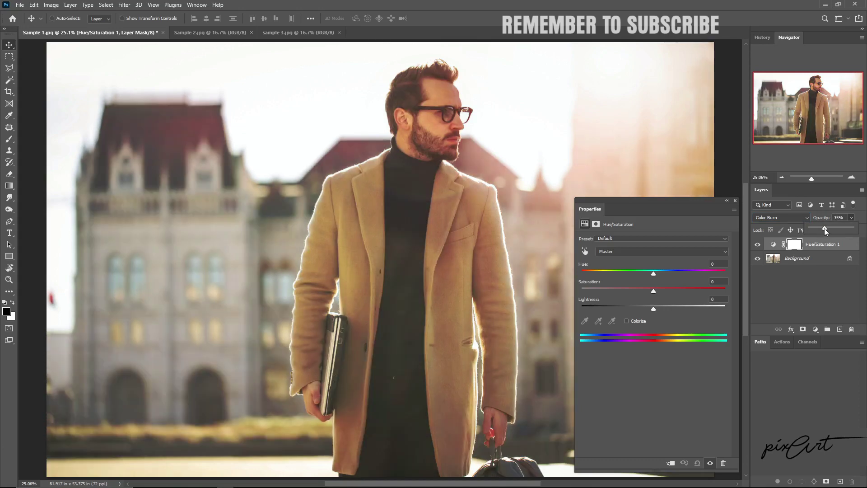
left_click_drag(825, 228, 863, 232)
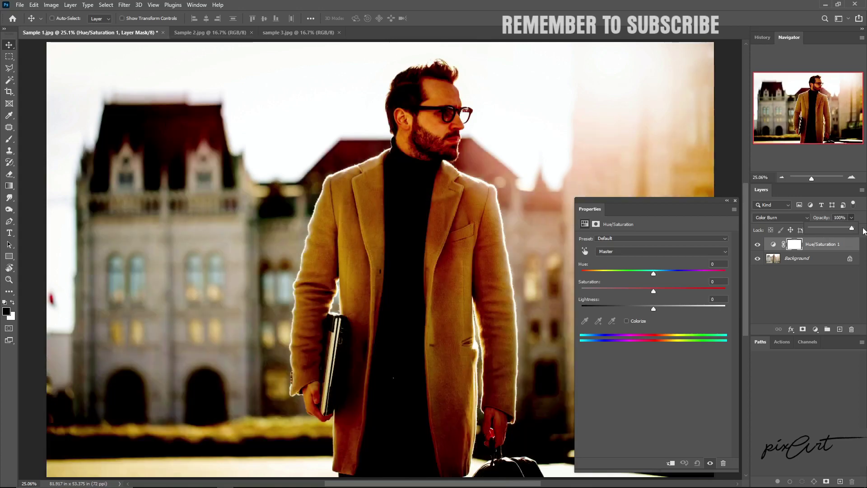
left_click(812, 294)
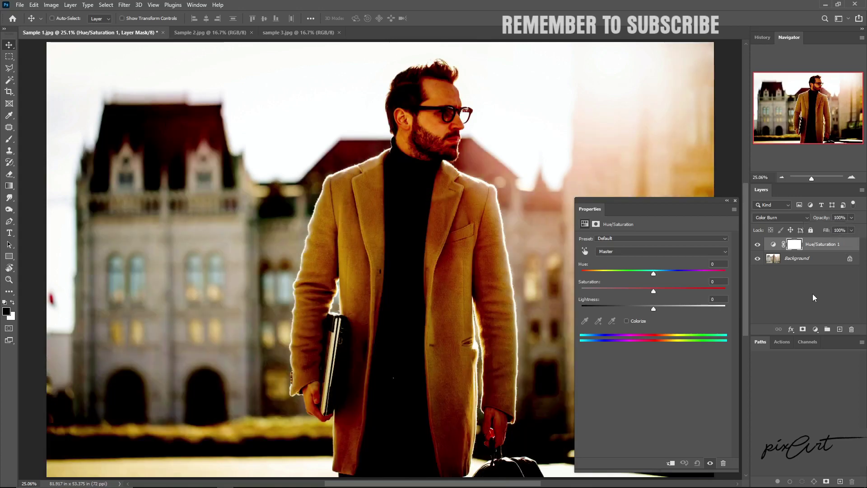
- Lower Hue/Saturation 1's fill to 18%, toggling its visibility to compare
left_click(824, 246)
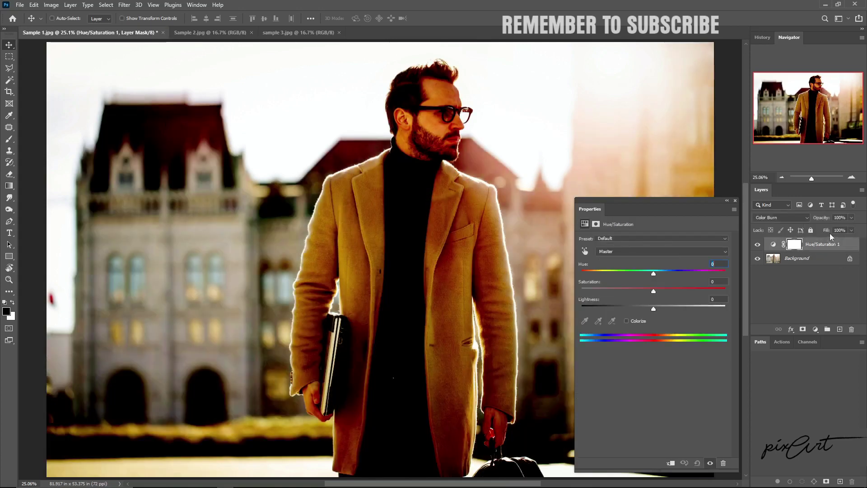
left_click(851, 231)
left_click_drag(853, 241, 831, 242)
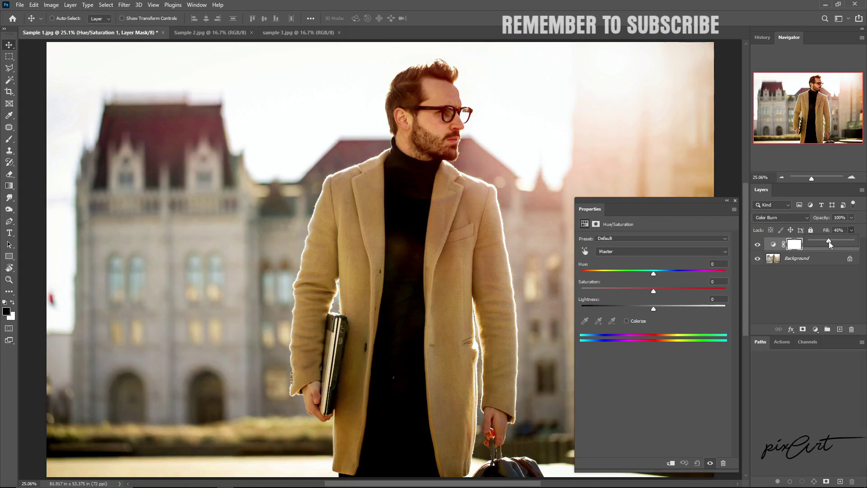
left_click_drag(828, 241, 818, 244)
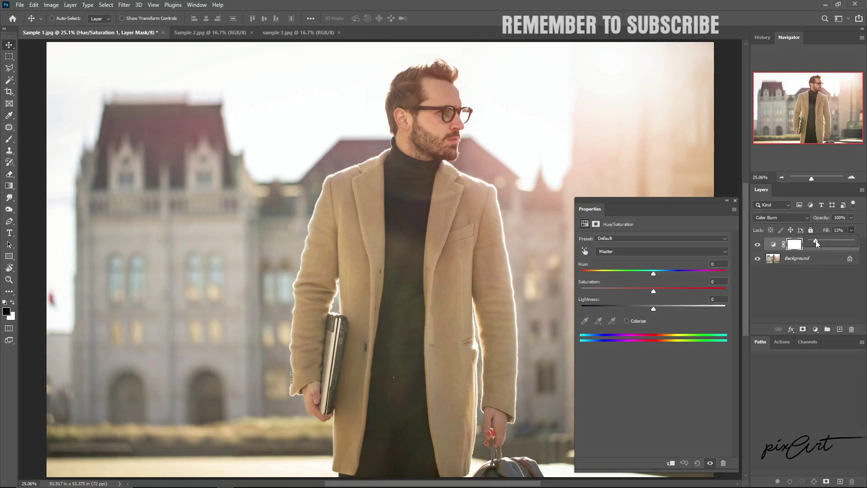
left_click_drag(818, 244, 819, 240)
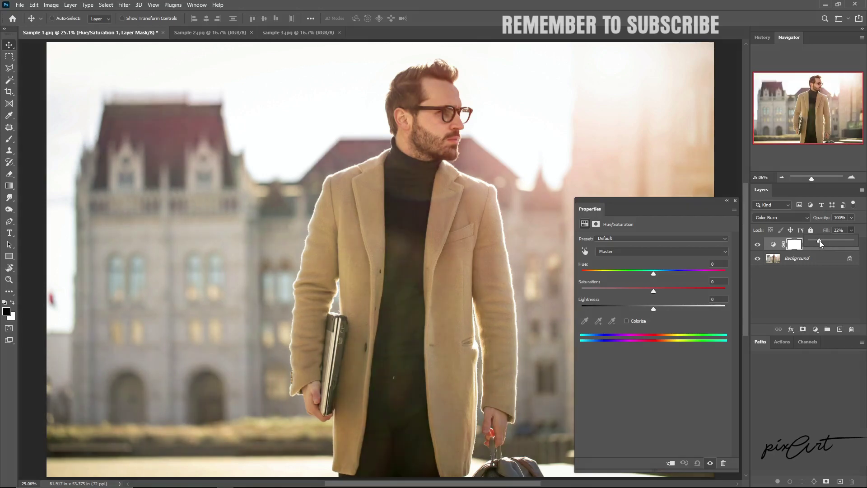
left_click_drag(818, 240, 818, 240)
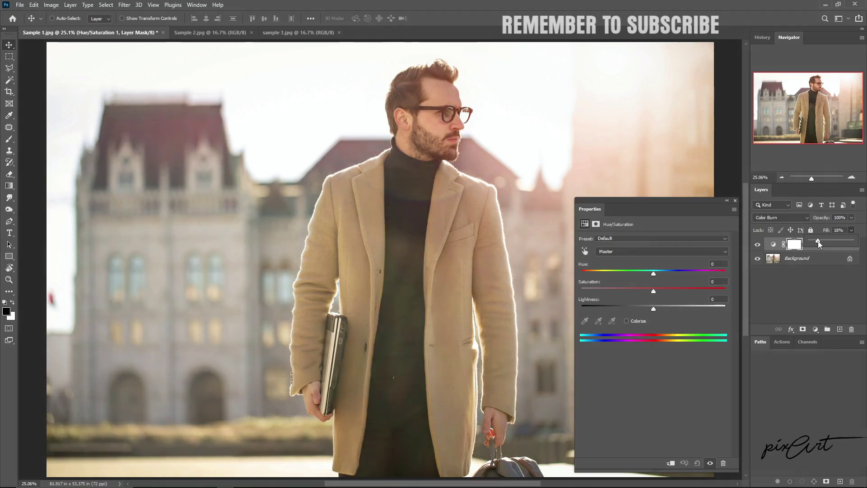
left_click(758, 245)
left_click(758, 245)
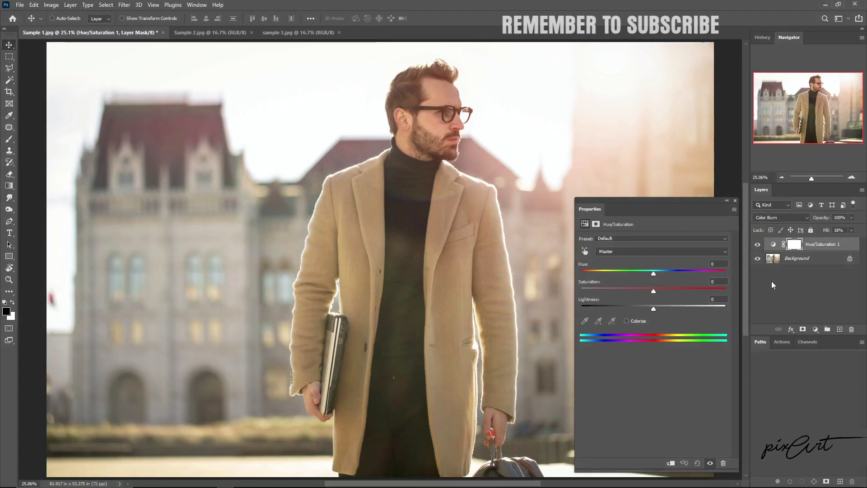
- Add a second Hue/Saturation layer blended in Color Dodge mode
left_click(815, 330)
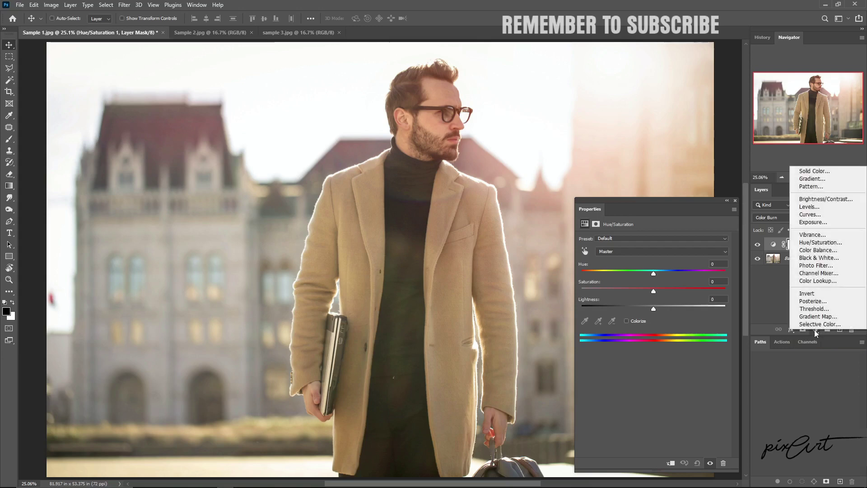
left_click(821, 243)
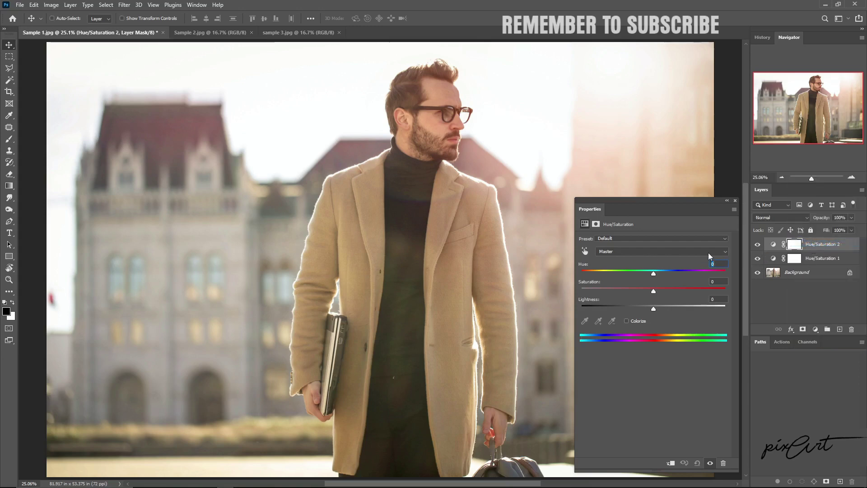
left_click(803, 219)
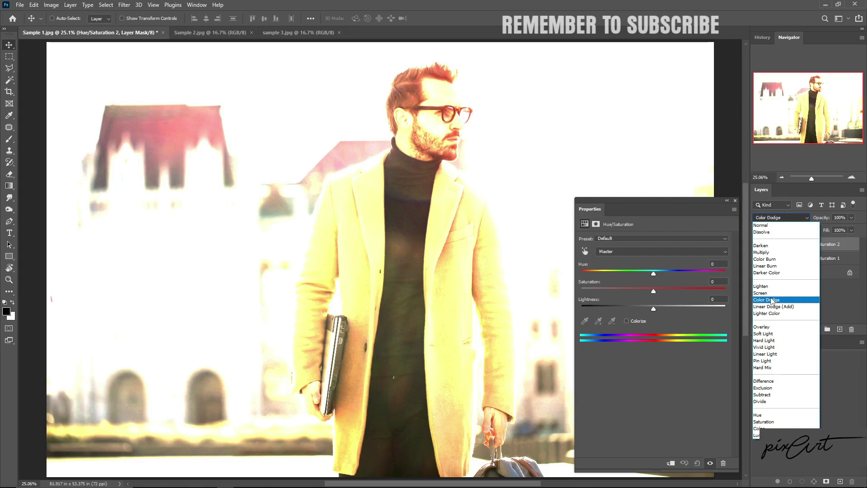
left_click(771, 299)
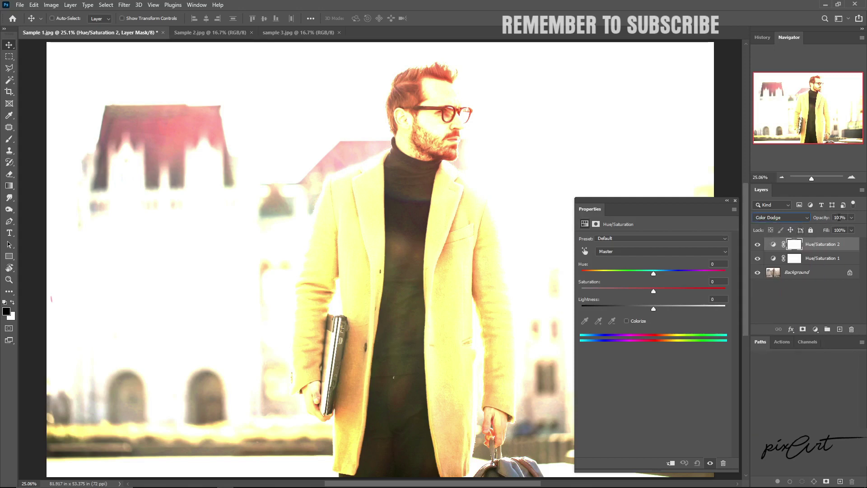
type("100")
- Lower the Color Dodge layer's fill to about 15%
left_click(851, 218)
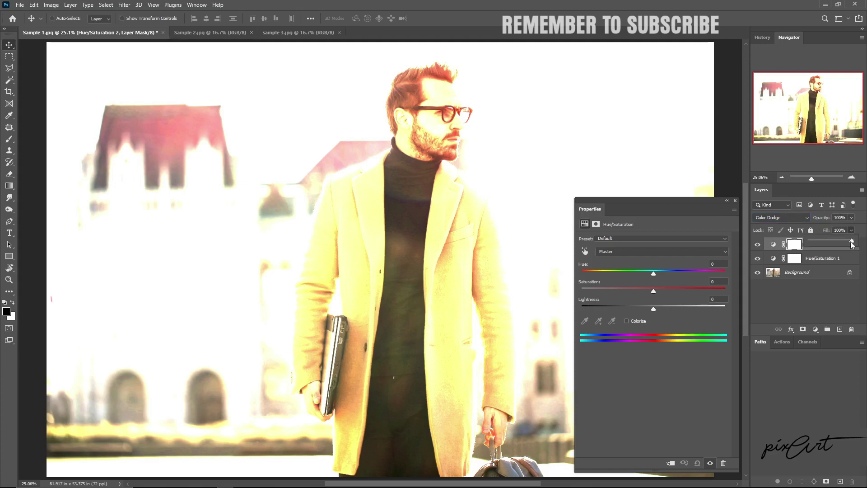
left_click_drag(851, 243, 819, 244)
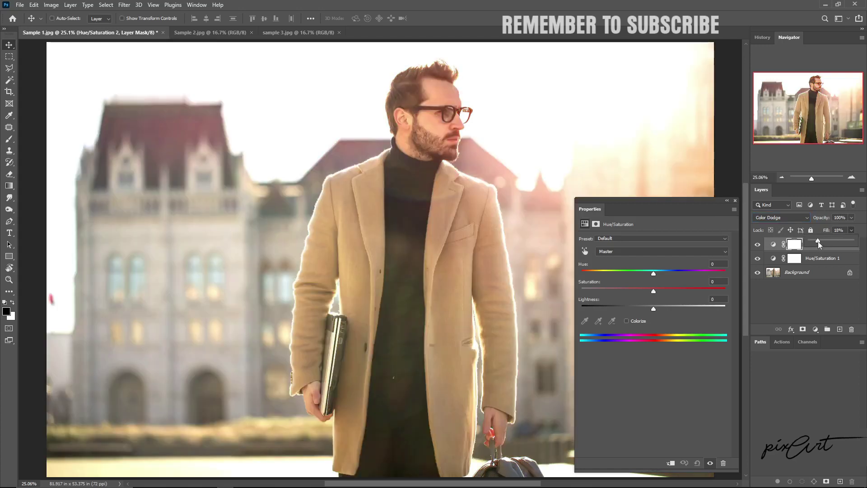
left_click_drag(819, 242, 818, 241)
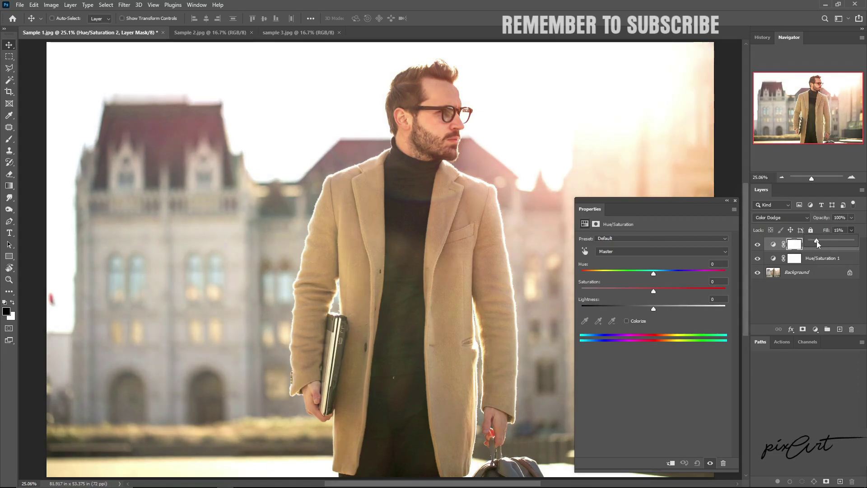
left_click(787, 298)
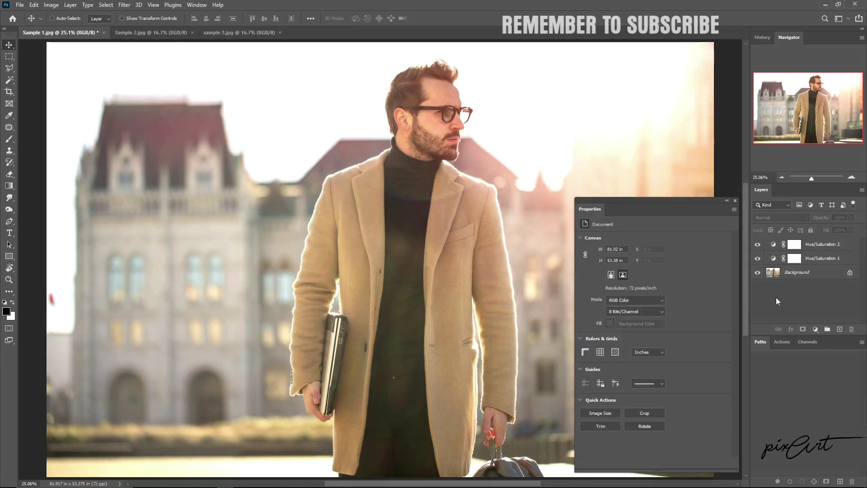
- Compare with the original, then raise Hue/Saturation 2's saturation slightly
left_click(759, 273, "alt")
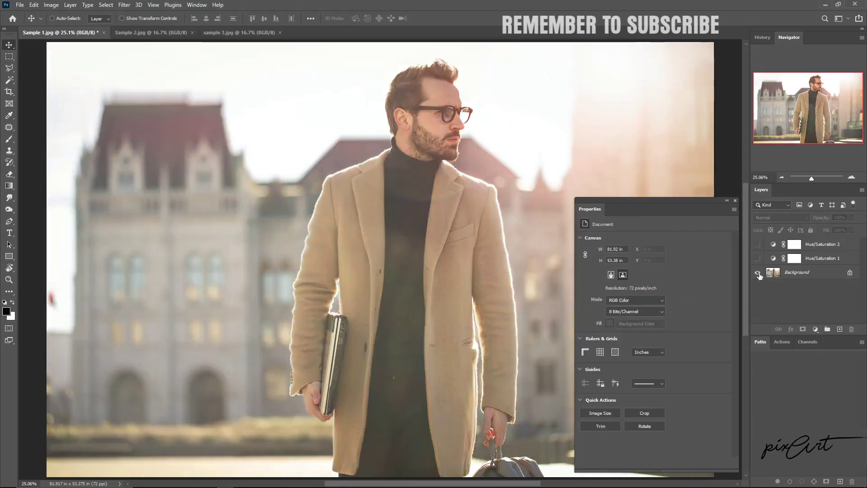
left_click(759, 273, "alt")
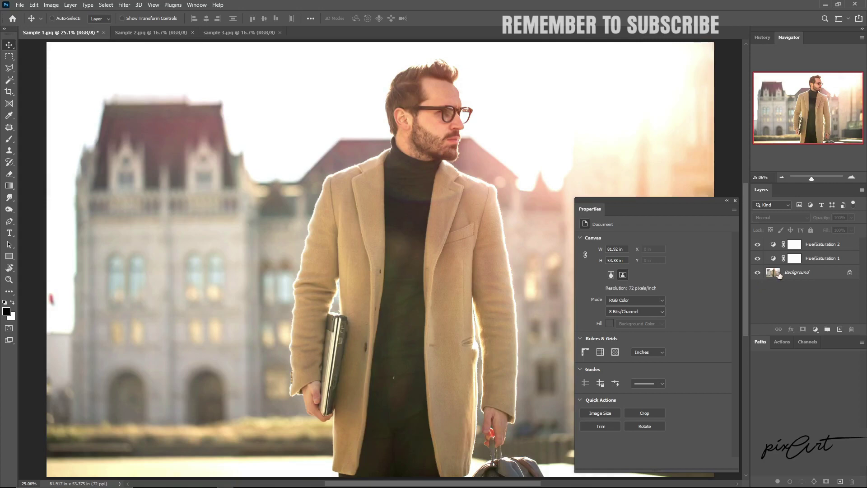
left_click(774, 246)
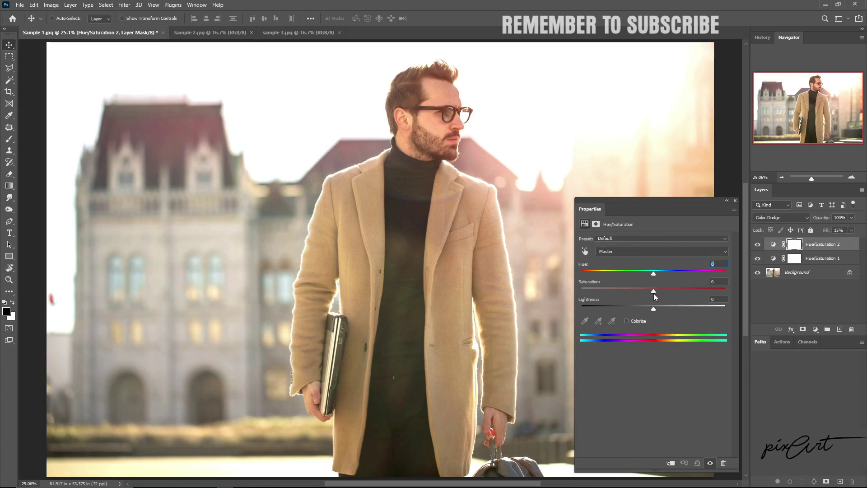
left_click_drag(654, 291, 704, 292)
- Boost Hue/Saturation 1's saturation to +72 and toggle the Background to compare
left_click(770, 260)
left_click_drag(654, 291, 706, 293)
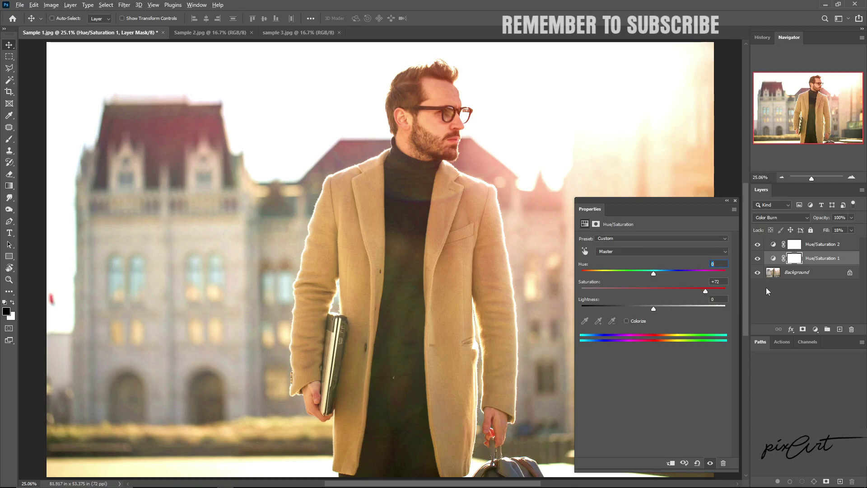
left_click(758, 274, "alt")
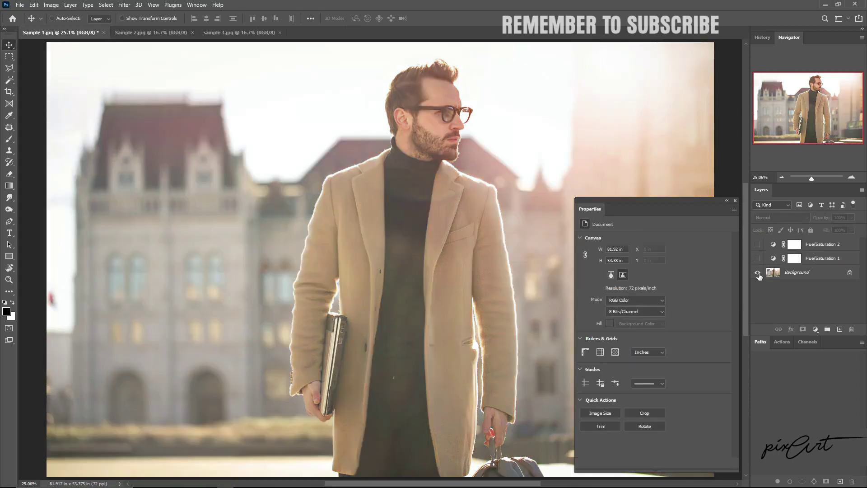
left_click(758, 274, "alt")
left_click(758, 273, "alt")
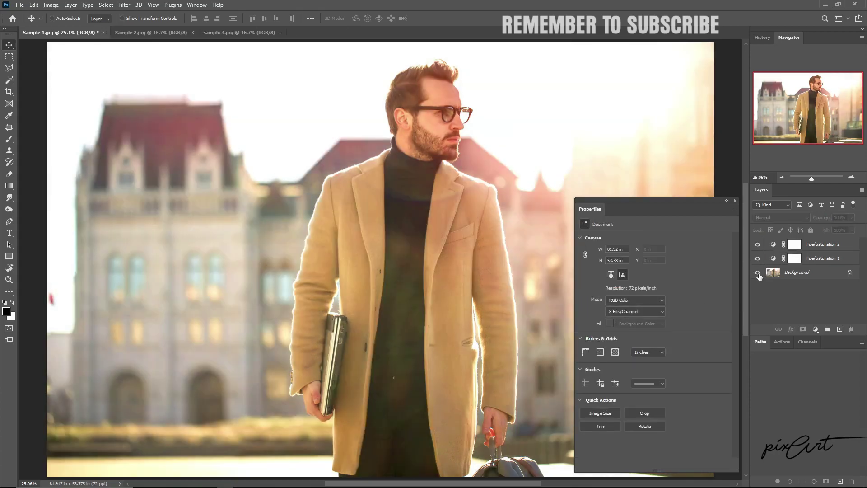
left_click(758, 274, "alt")
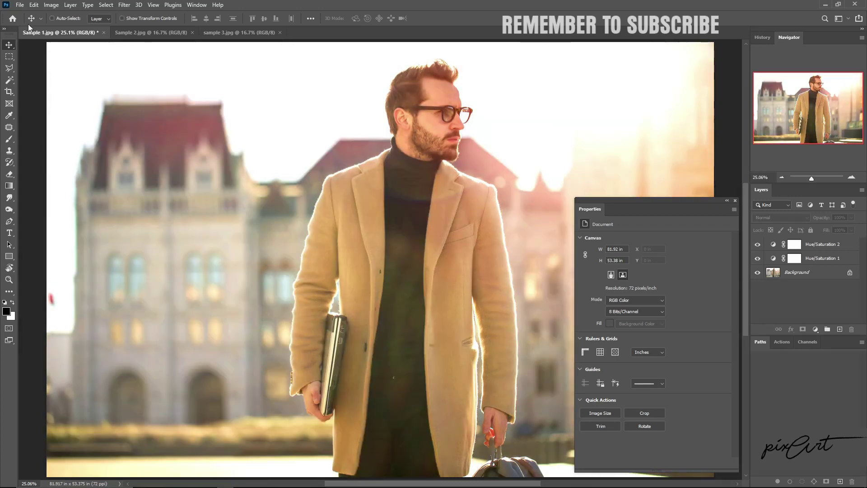
- On Sample 2, add a Color Burn Hue/Saturation layer with fill about 14%
left_click(143, 35)
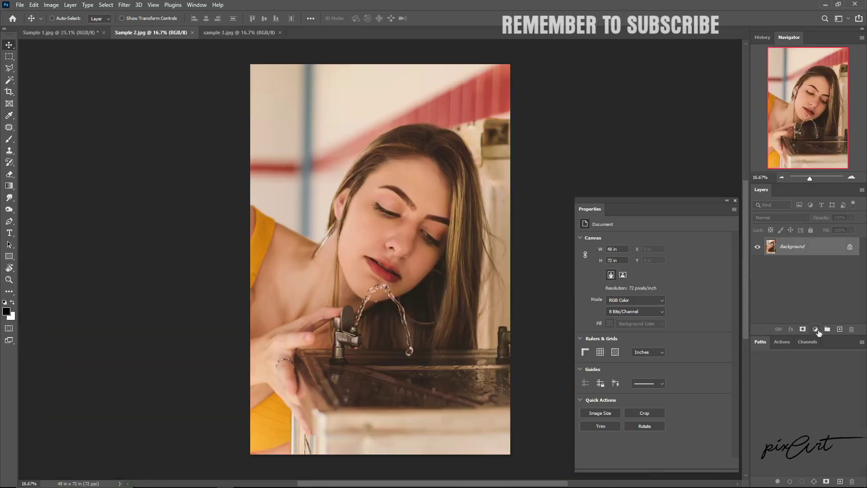
left_click(815, 330)
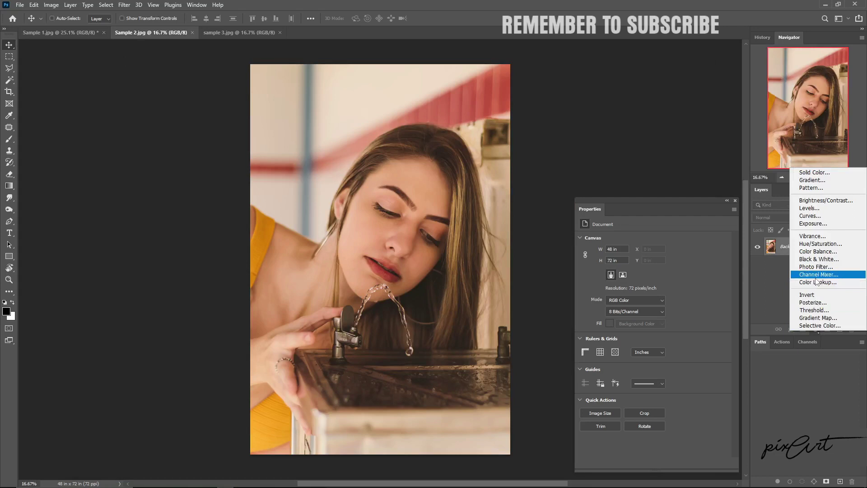
left_click(812, 244)
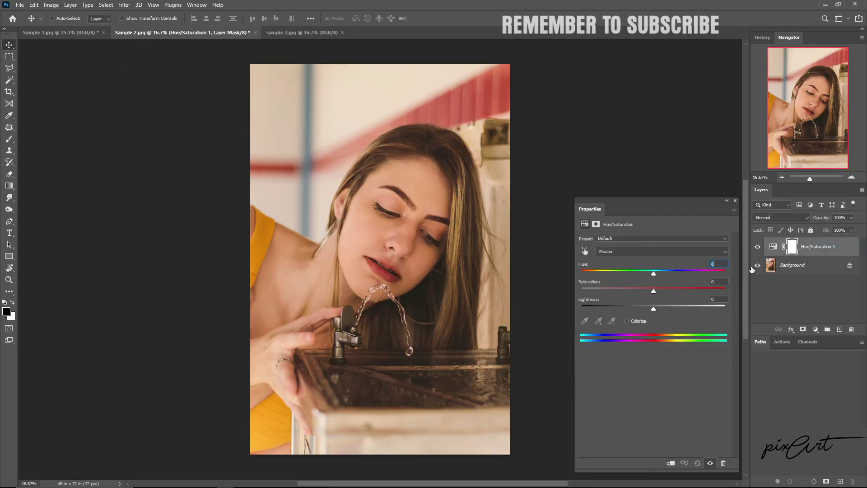
left_click(790, 219)
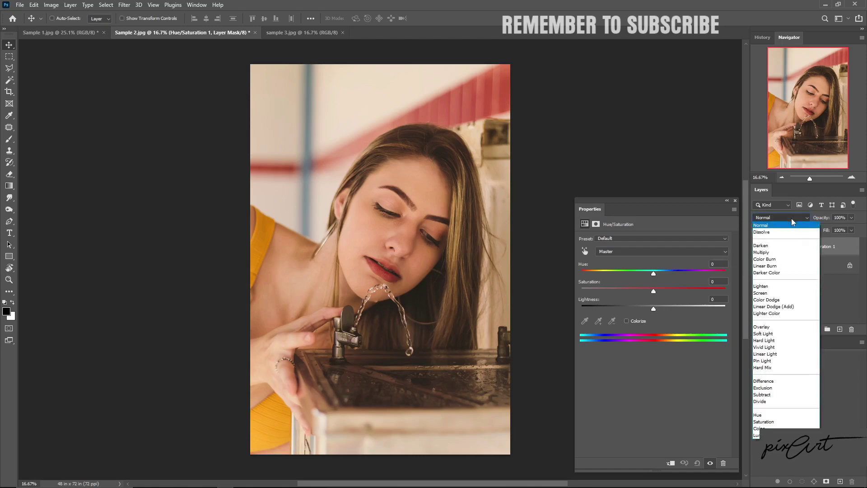
left_click(781, 259)
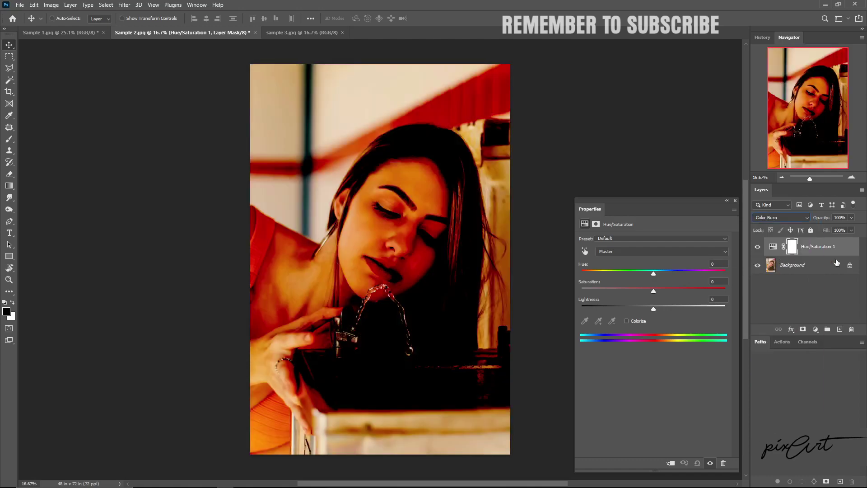
left_click(851, 230)
left_click_drag(854, 241, 817, 242)
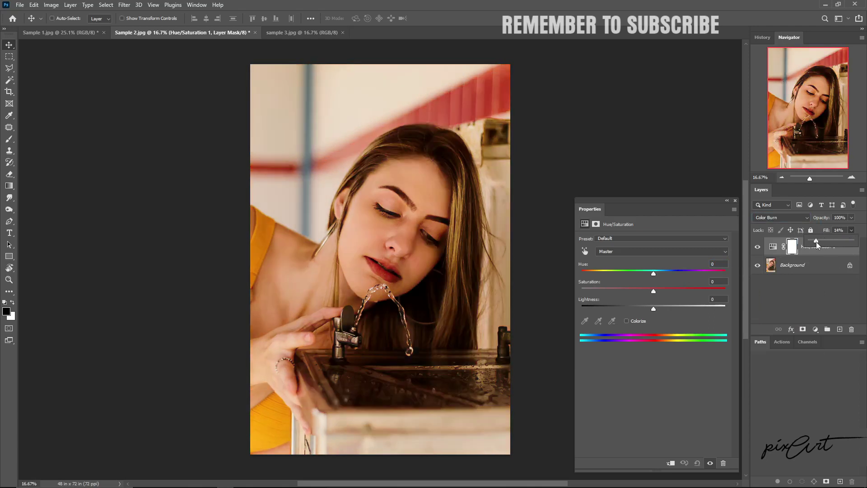
left_click(793, 308)
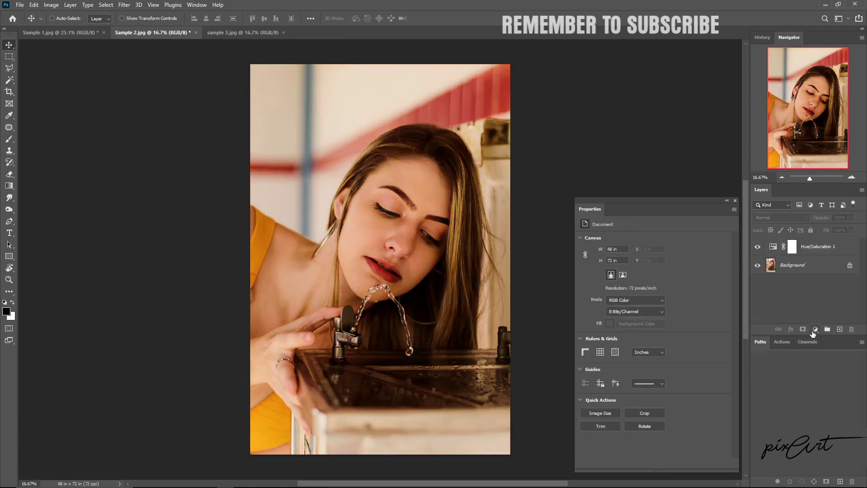
- Add a second Hue/Saturation layer to Sample 2 in Color Dodge mode
left_click(816, 329)
left_click(820, 243)
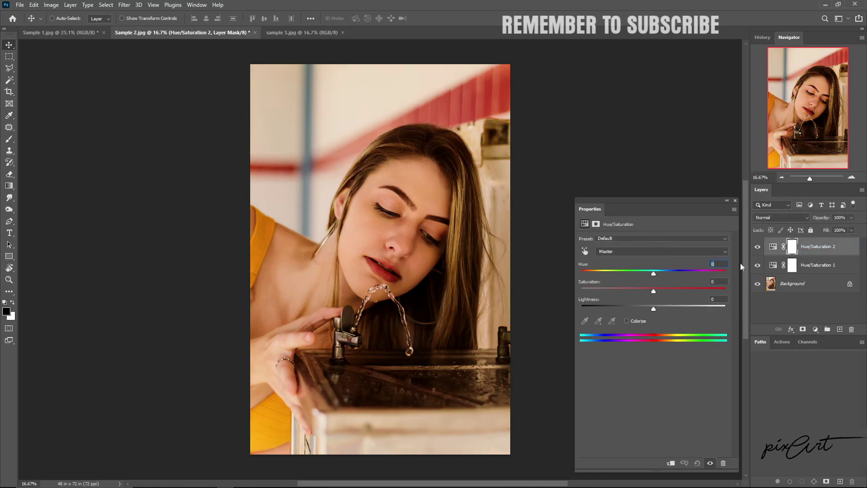
left_click(851, 230)
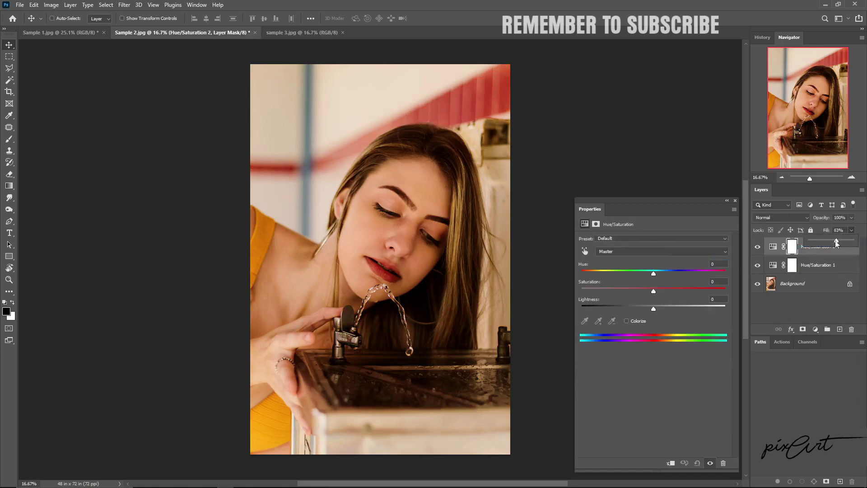
left_click(780, 218)
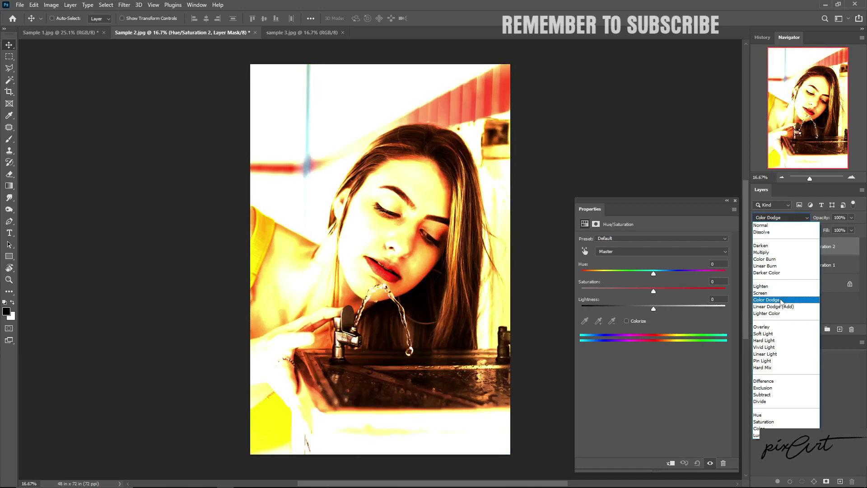
left_click(781, 300)
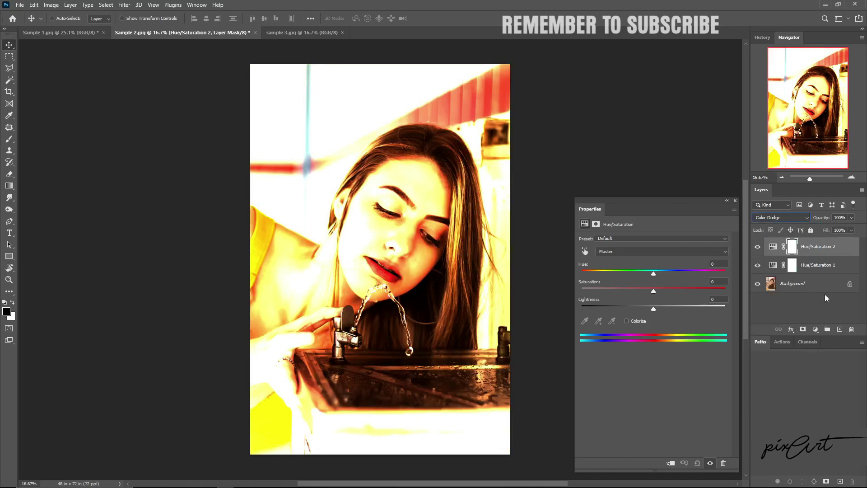
- Lower the Color Dodge layer's fill to 14% and boost its saturation to about +80
left_click(851, 218)
left_click(852, 230)
left_click_drag(851, 243, 817, 248)
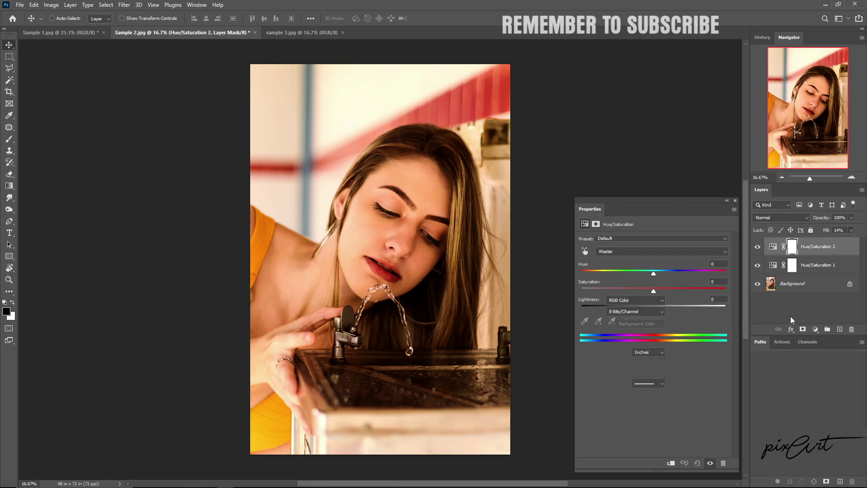
left_click(790, 316)
left_click(774, 247)
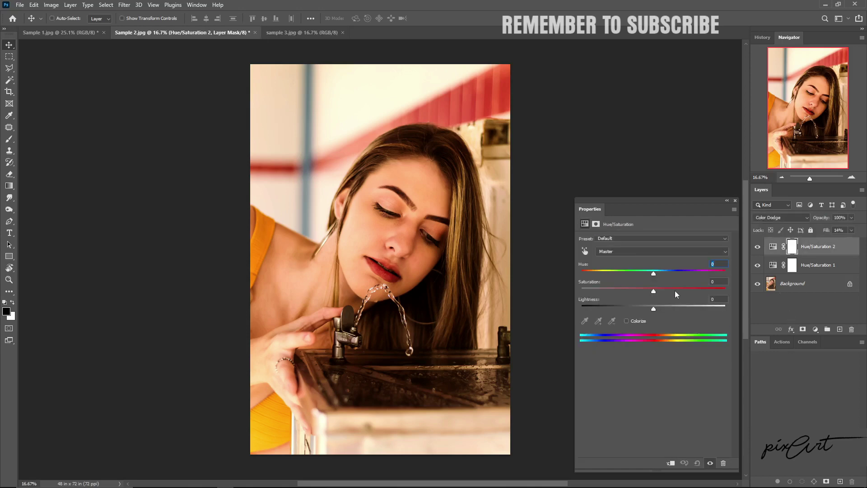
left_click_drag(658, 292, 668, 292)
- Set Hue/Saturation 1's saturation to +80
left_click(773, 270)
left_click(710, 280)
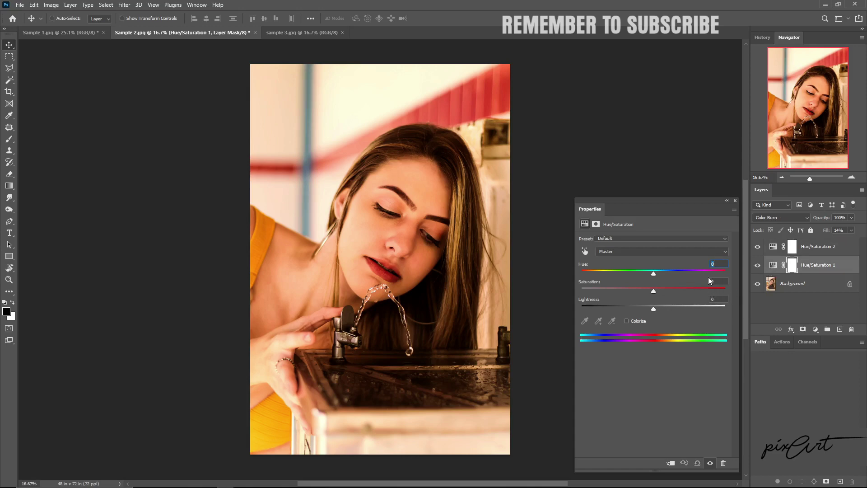
type("80")
key("Return")
- Toggle the Background to compare with the original, then switch to Sample 3
left_click(758, 284, "alt")
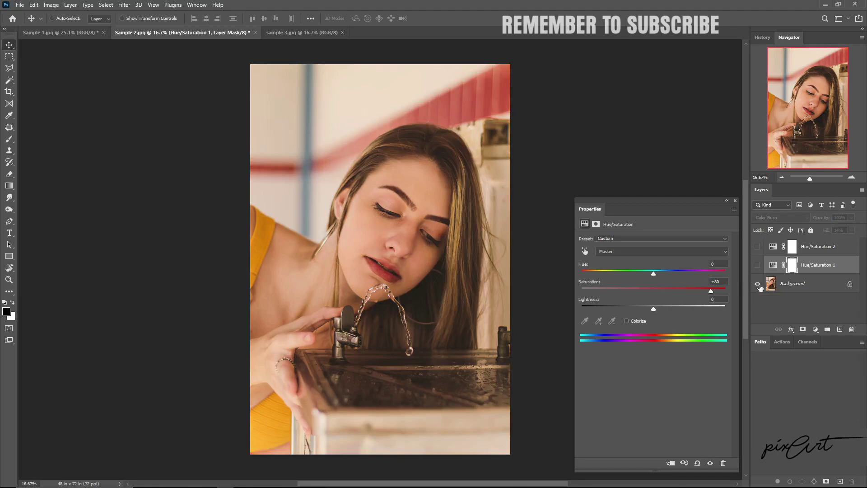
left_click(758, 285, "alt")
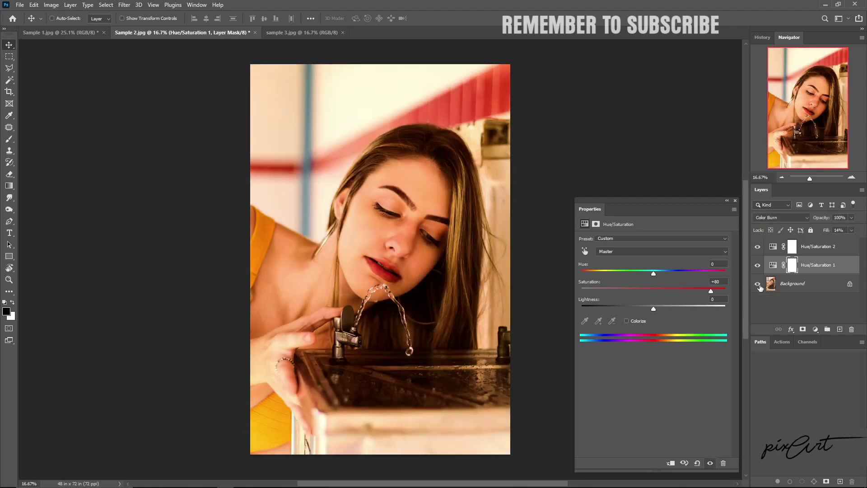
left_click(758, 285, "alt")
left_click(315, 33)
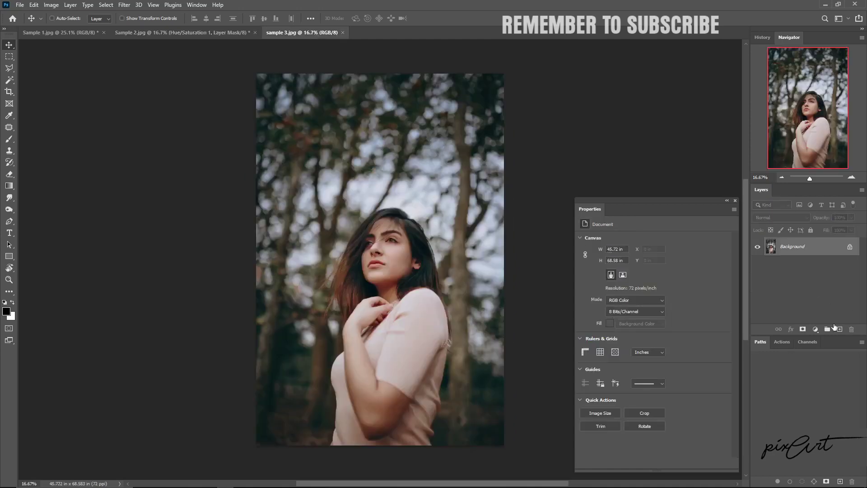
- Give Sample 3 a Color Burn Hue/Saturation layer with fill dropped to 10%
left_click(816, 329)
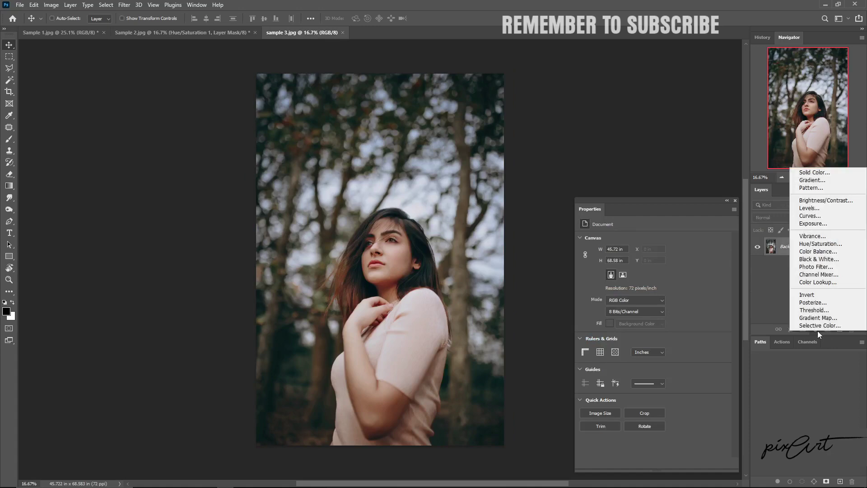
left_click(820, 243)
left_click(791, 219)
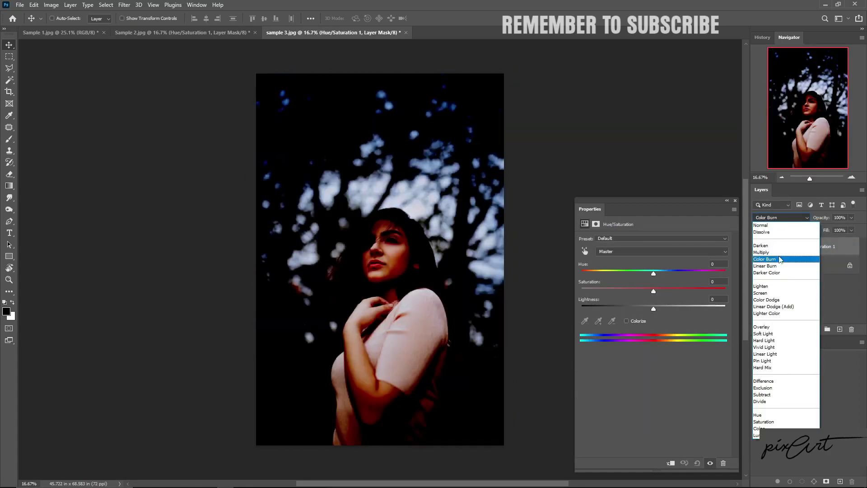
left_click(779, 260)
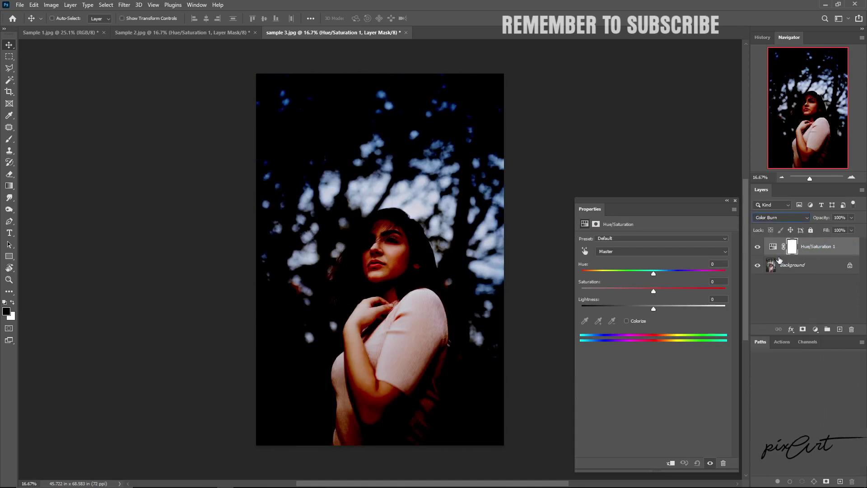
left_click(851, 230)
left_click_drag(854, 237, 814, 243)
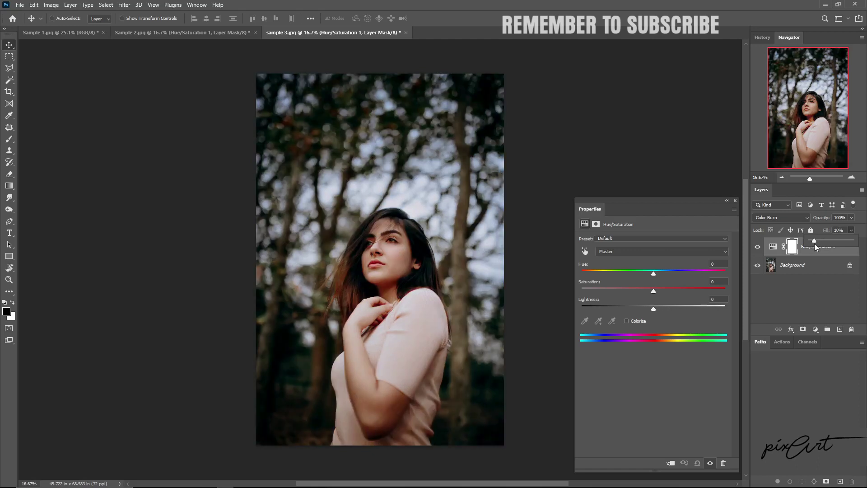
left_click(803, 291)
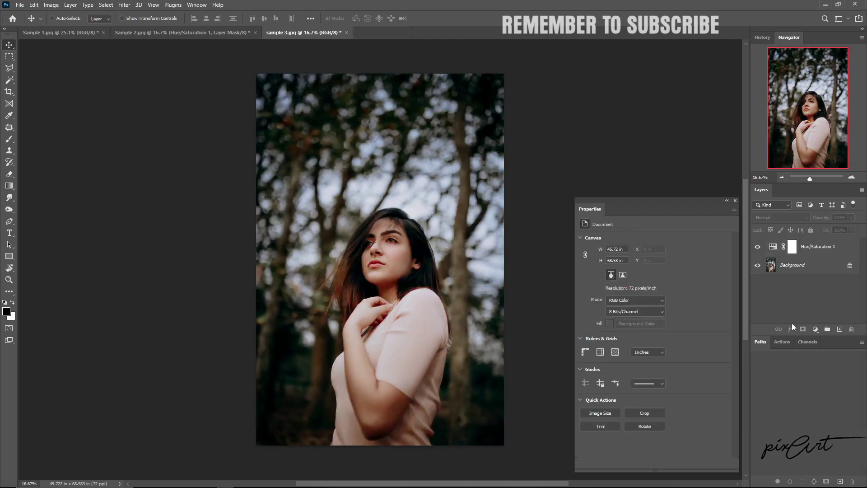
- Add a second Hue/Saturation layer to Sample 3 in Color Dodge mode
left_click(813, 247)
left_click(815, 329)
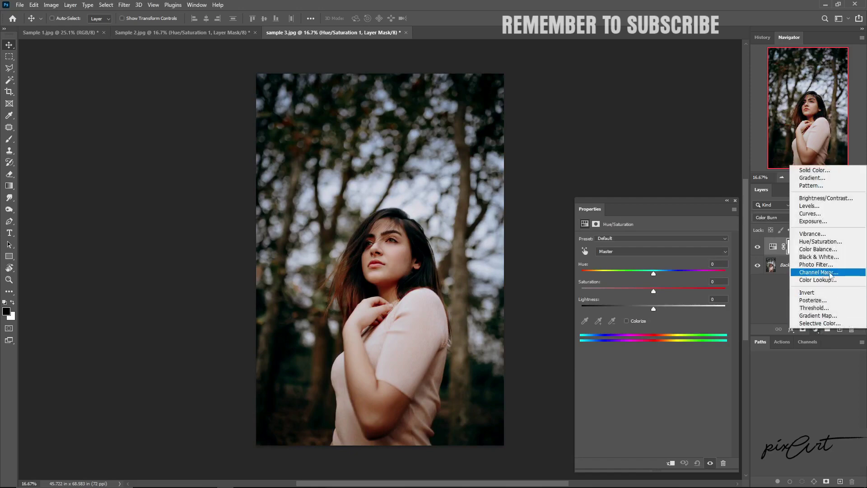
left_click(820, 242)
left_click(781, 217)
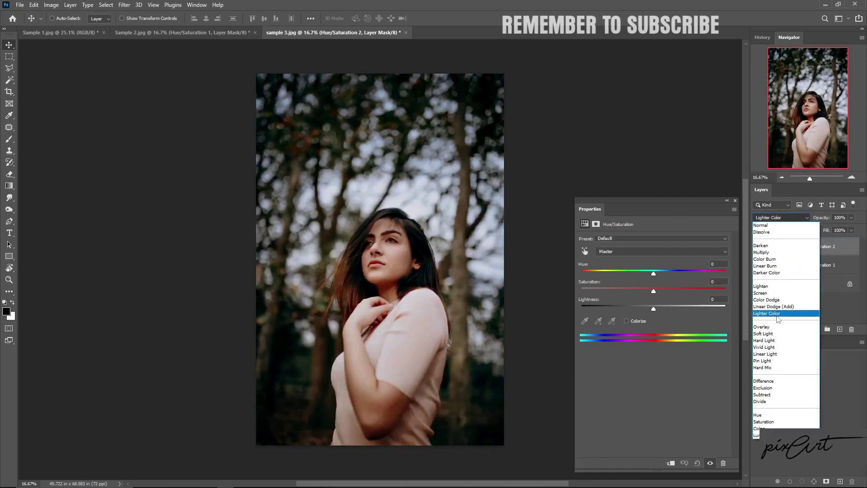
left_click(777, 300)
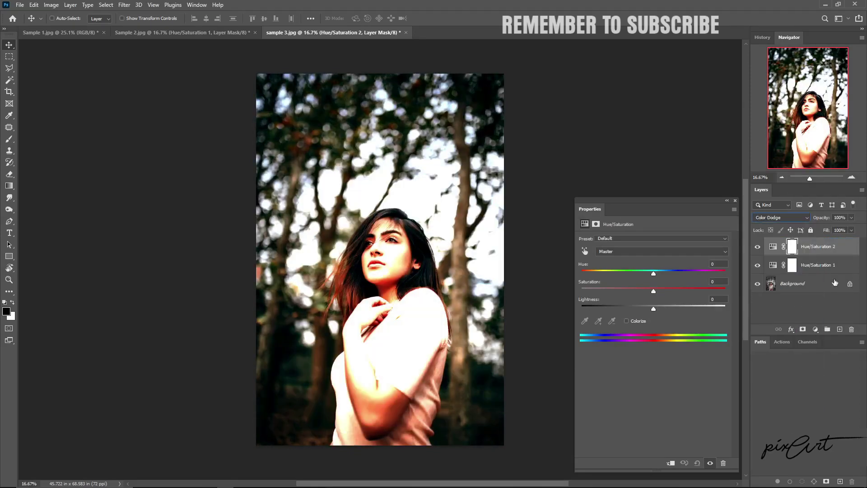
- Lower the Color Dodge layer's fill to 11% and push its saturation to +90
left_click(851, 229)
left_click_drag(836, 241, 815, 245)
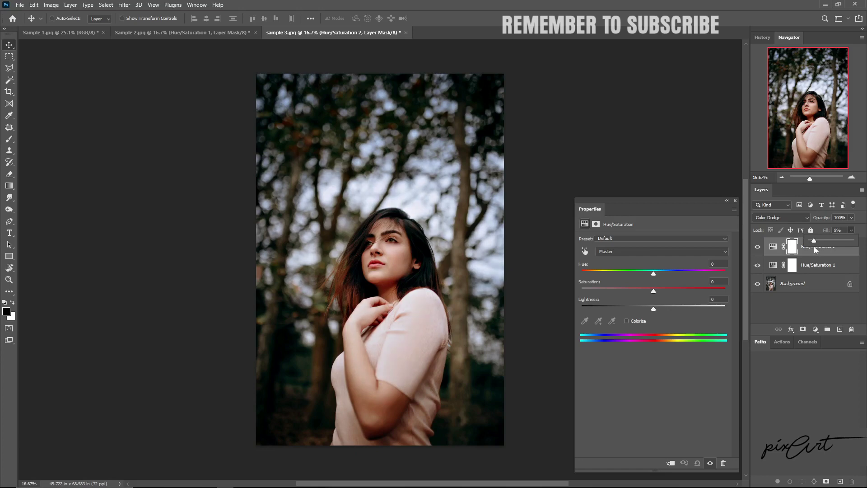
left_click(797, 314)
left_click(779, 252)
left_click_drag(654, 292, 718, 289)
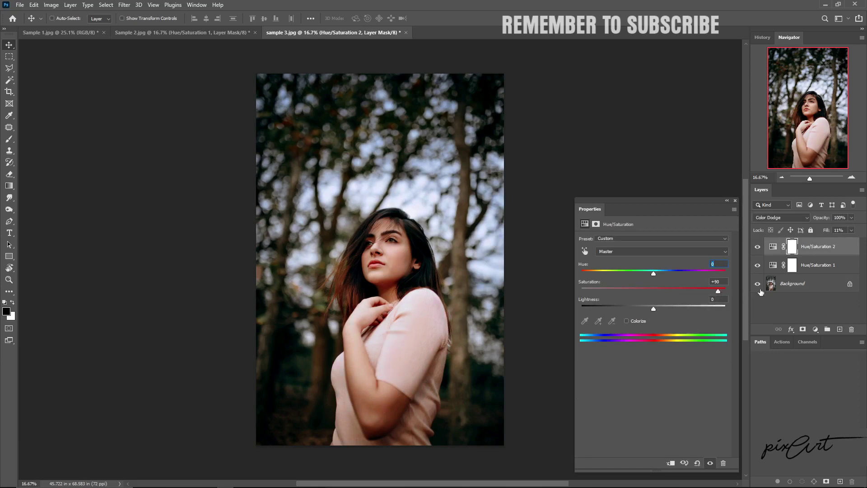
- Raise the Hue/Saturation 1 layer's saturation from +70 to +90
left_click(772, 268)
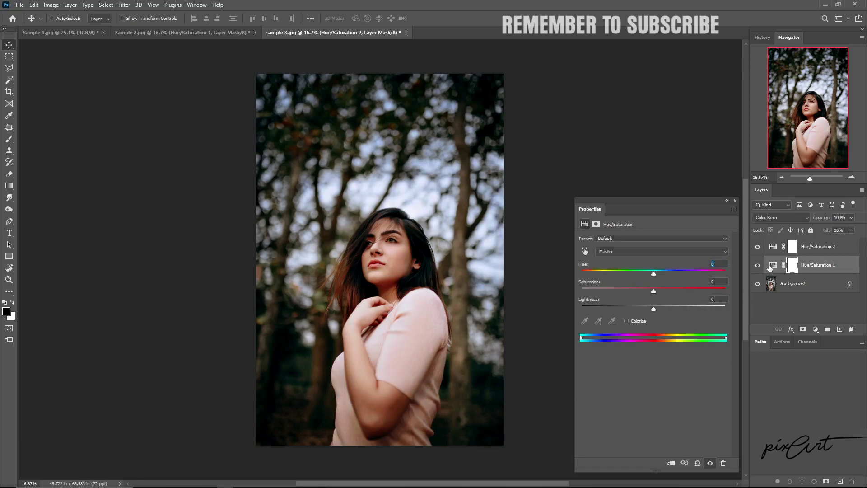
left_click_drag(708, 292, 719, 293)
scroll(588, 143, "up", 2)
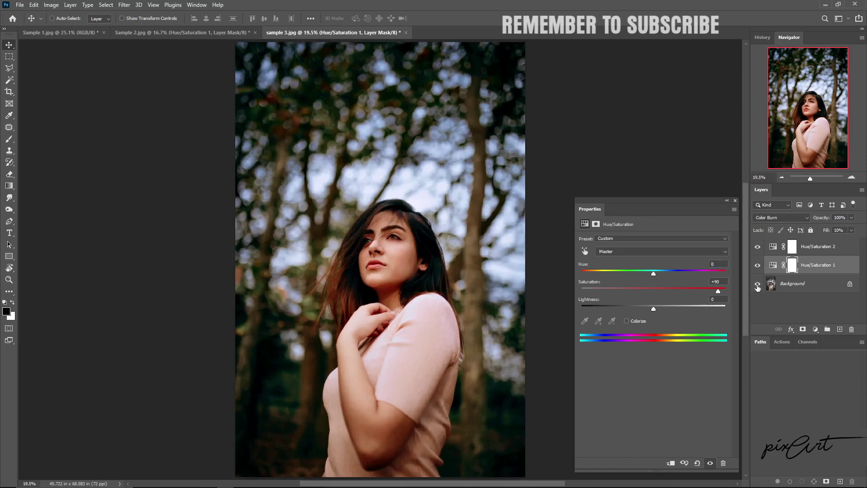
- Toggle the adjustments off and on repeatedly to compare against the original photo, ending with them visible
left_click(758, 284, "alt")
left_click(758, 285, "alt")
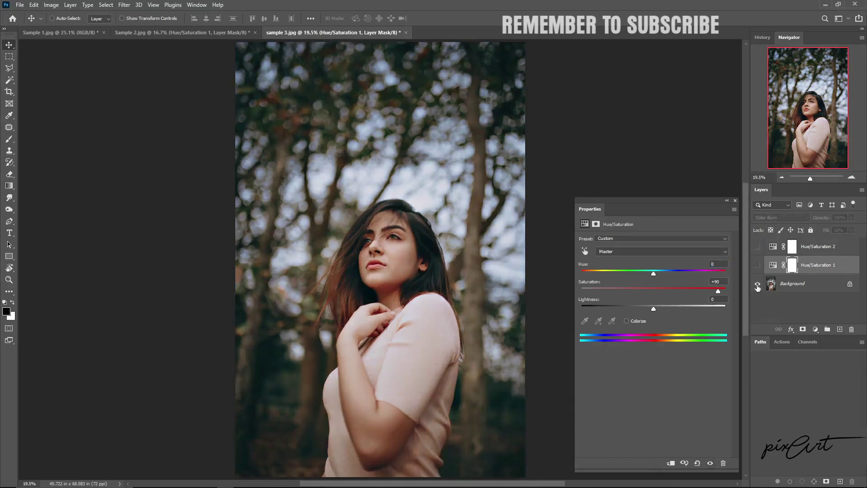
left_click(758, 285, "alt")
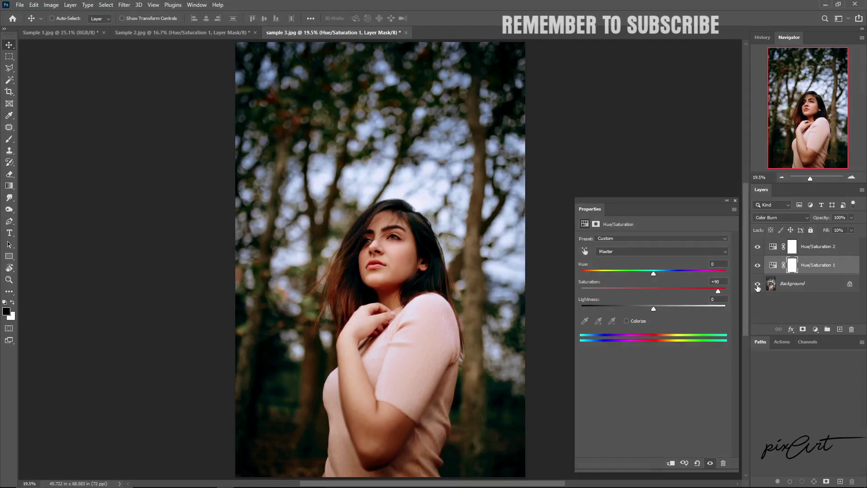
left_click(758, 285, "alt")
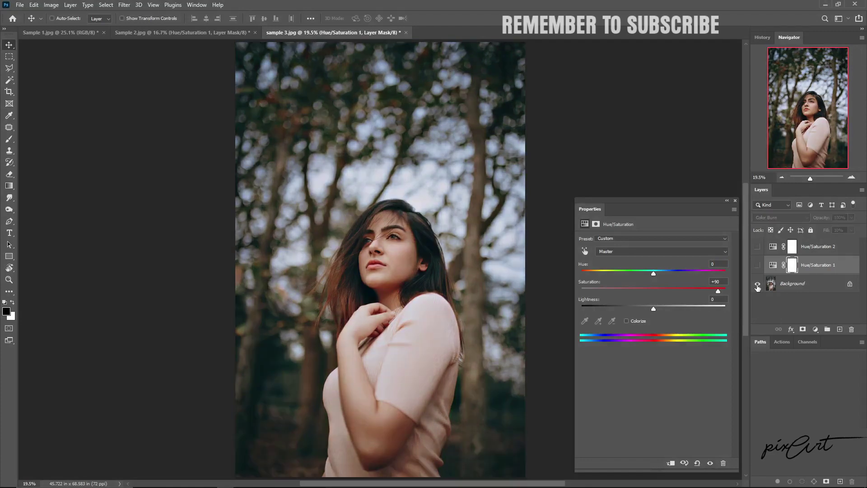
left_click(758, 284, "alt")
left_click(758, 285, "alt")
left_click(757, 286, "alt")
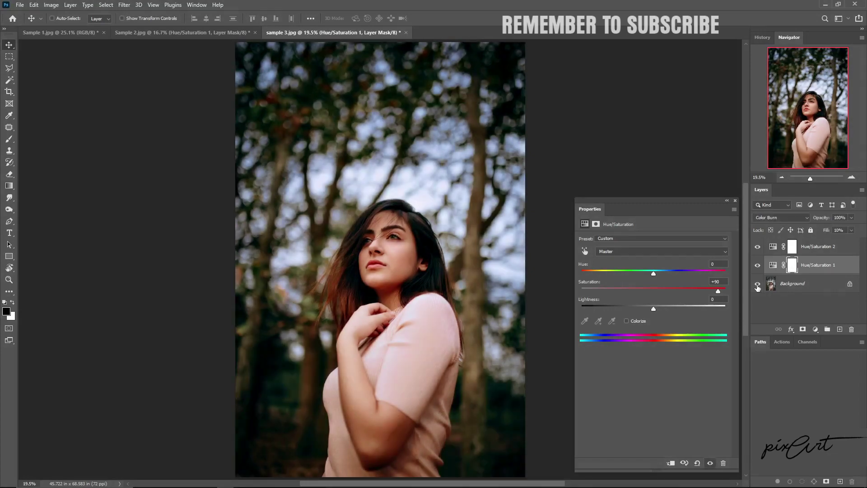